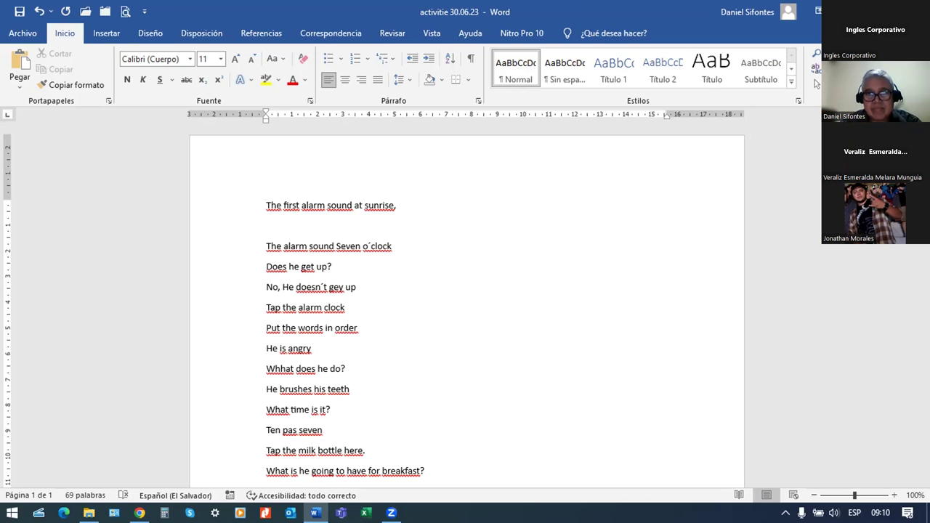
- Continue the first alarm sentence after "sunrise," with "in the sound systems"
type("in")
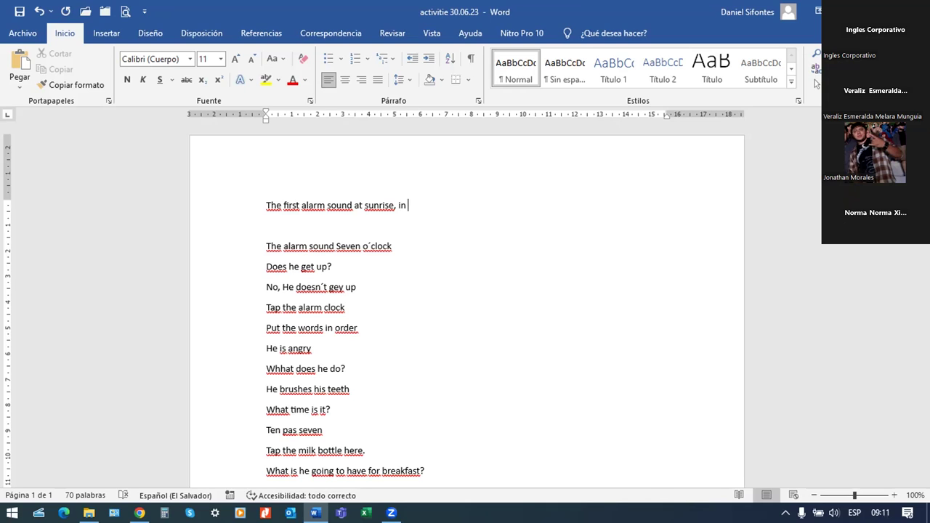
type("the sound systems")
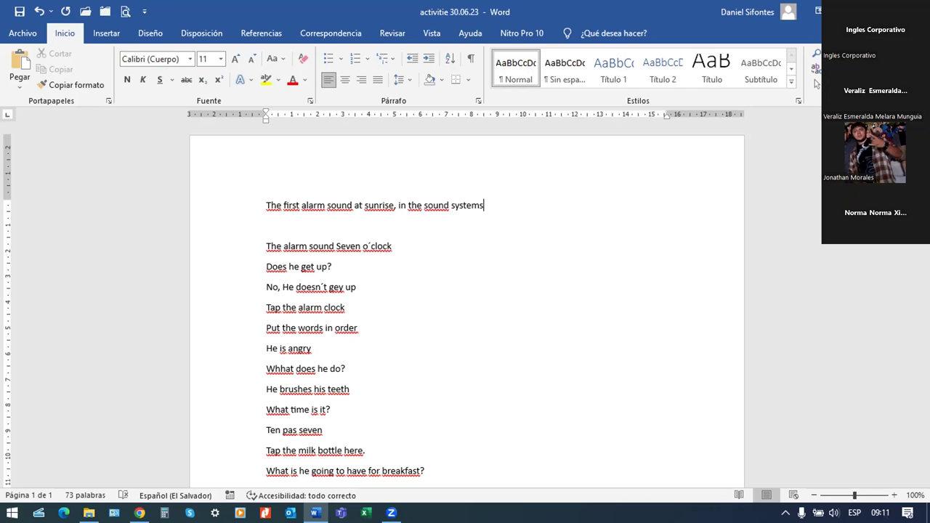
type(", and then")
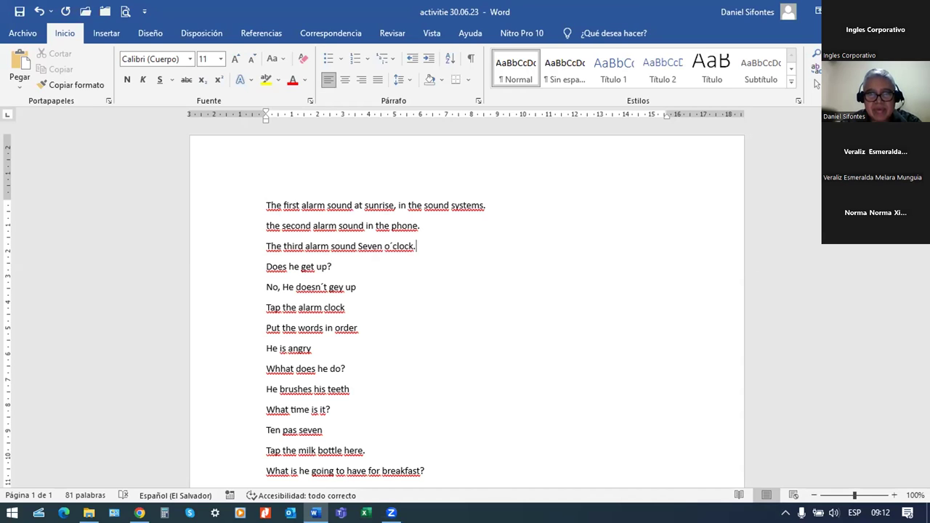
- Extend the third alarm sentence after "Seven o´clock" with "in the alarm clock."
key("BackSpace")
type("in")
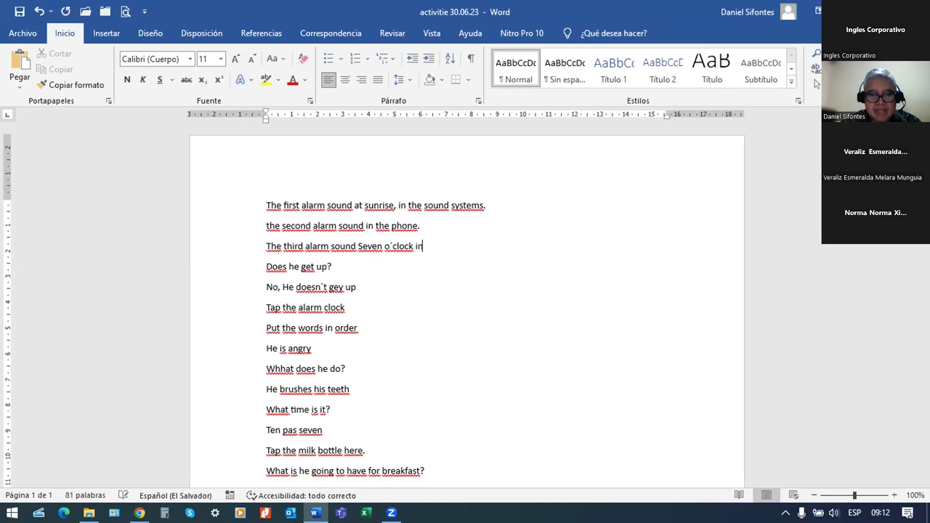
type(" the alarm")
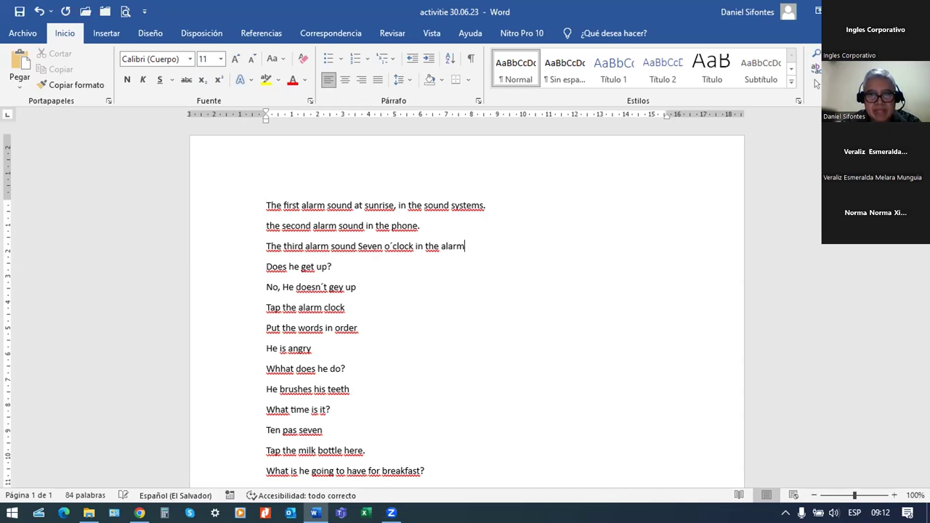
type(" clock.")
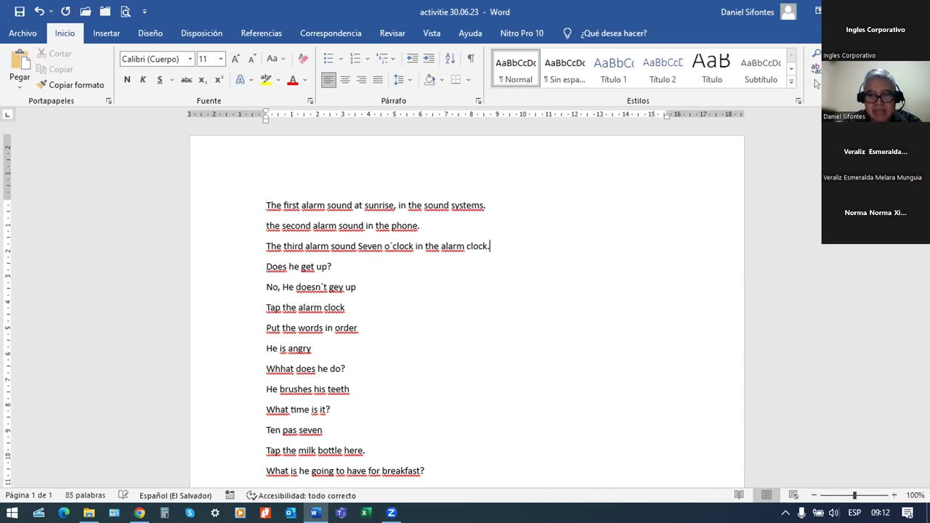
- Correct the misspelled "gey" to "get" in the line beginning "No, He doesn´t"
key("Down")
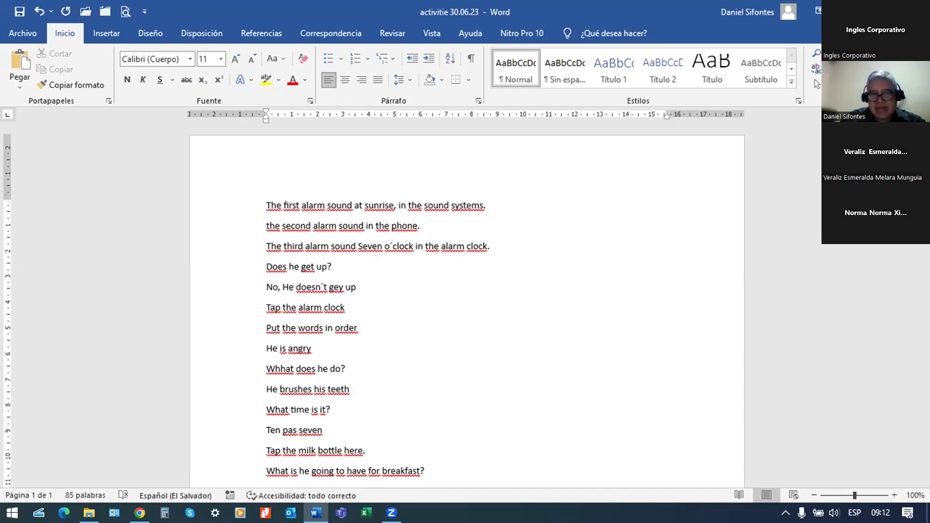
key("Down")
key("Right")
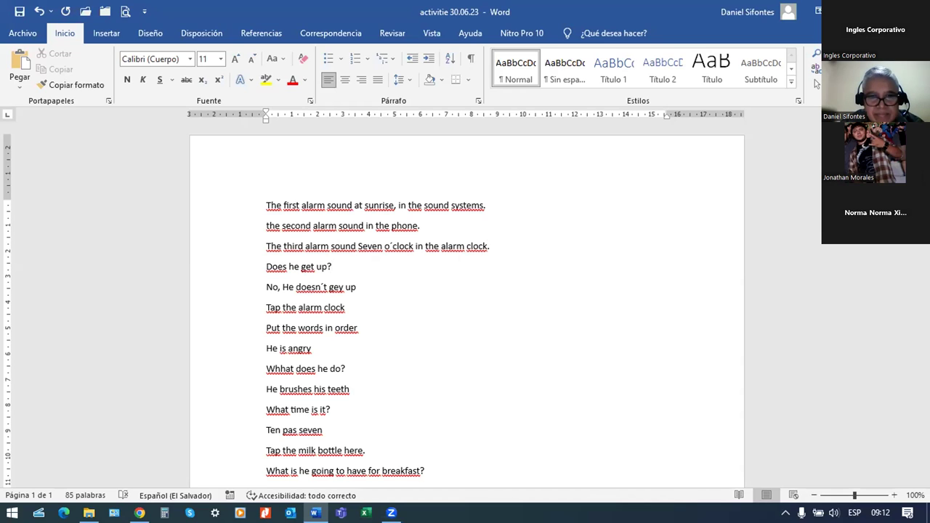
key("BackSpace")
type("t")
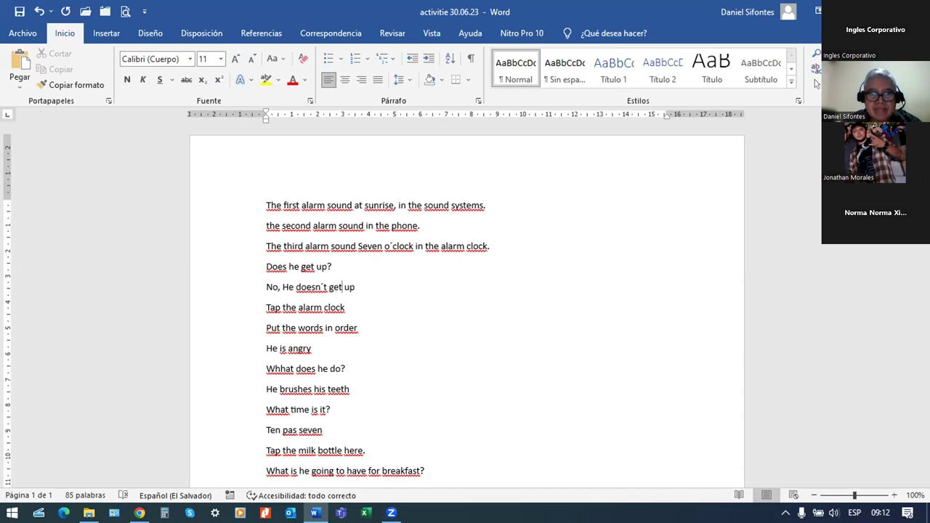
- Delete the text "Tap the alarm clock" while keeping its empty line above "Put the words in order"
key("Down")
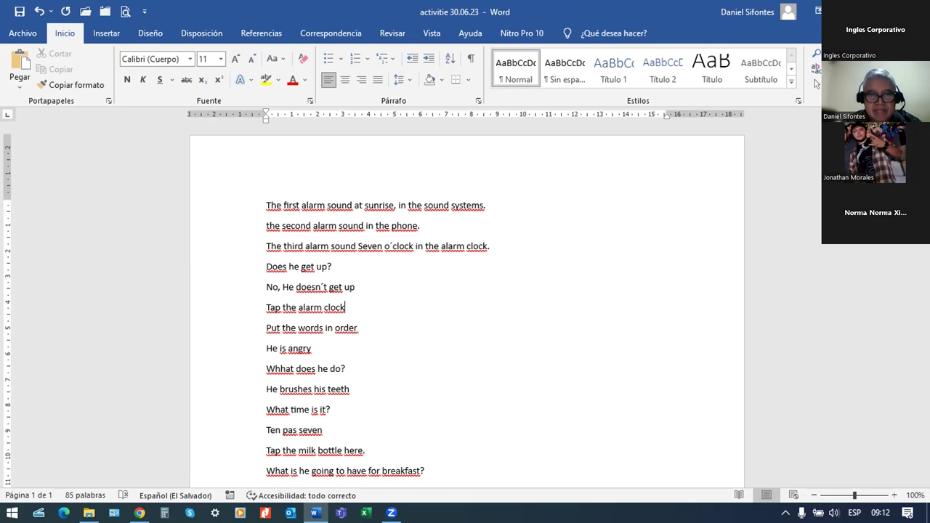
key("Left")
key("Left")
key("Left")
key("Left")
key("Left")
key("Left")
key("Left")
key("Left")
key("Left")
key("Left")
key("Left")
key("Left")
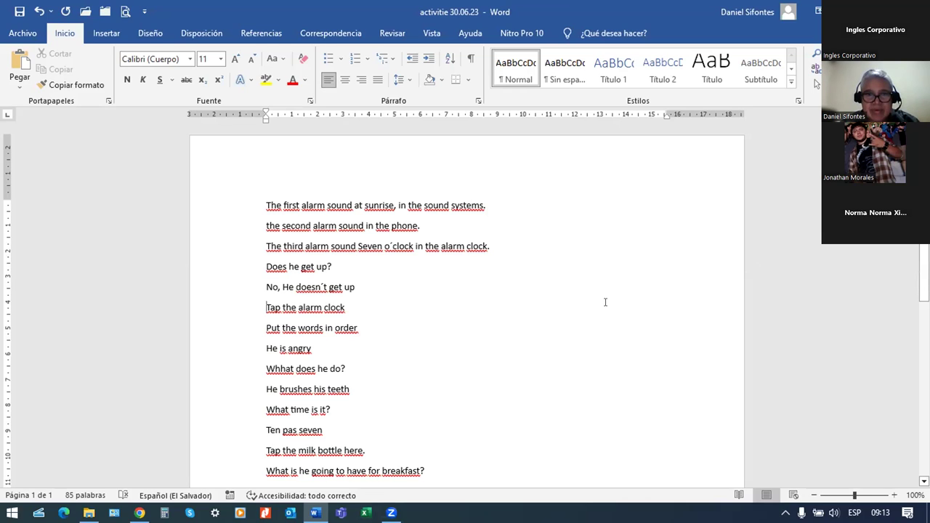
key("shift+Right")
key("shift+Right")
key("shift+Right")
key("shift+Right")
key("shift+Right")
key("shift+Right")
key("shift+Right")
key("shift+Right")
key("shift+Right")
key("shift+Right")
key("shift+Right")
key("shift+Right")
key("shift+Right")
key("shift+Right")
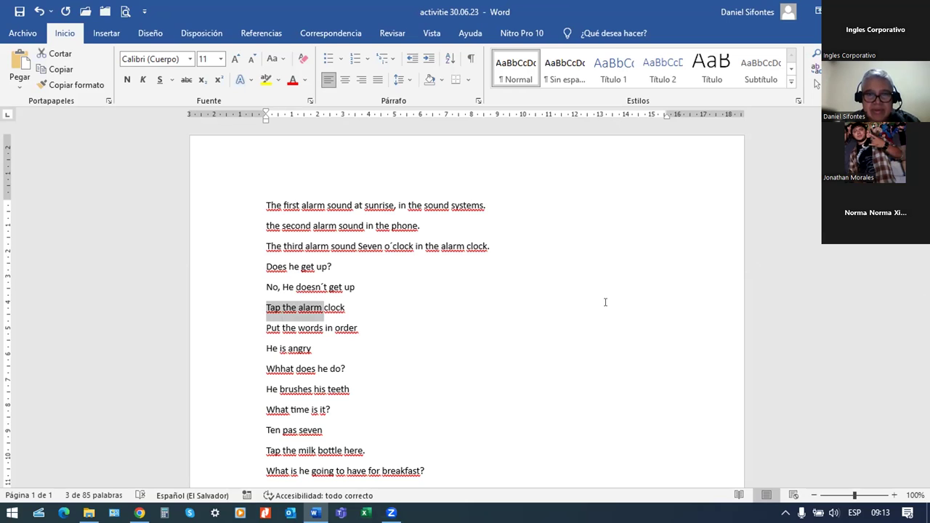
key("Right")
key("ctrl+Left")
key("ctrl+Left")
key("ctrl+Left")
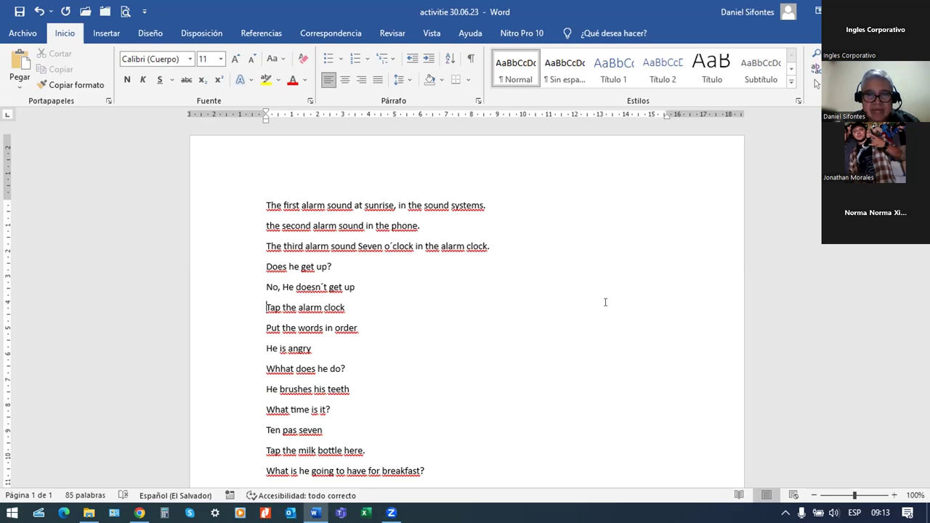
key("shift+Right")
key("shift+Right")
key("shift+Right")
key("shift+Right")
key("shift+Right")
key("shift+Right")
key("shift+Right")
key("shift+Right")
key("shift+Right")
key("shift+Right")
key("shift+Right")
key("shift+Right")
key("shift+Right")
key("shift+Right")
key("shift+Right")
key("shift+Right")
key("shift+Right")
key("shift+Right")
key("shift+Right")
key("shift+Right")
key("shift+Right")
key("shift+Left")
key("shift+Left")
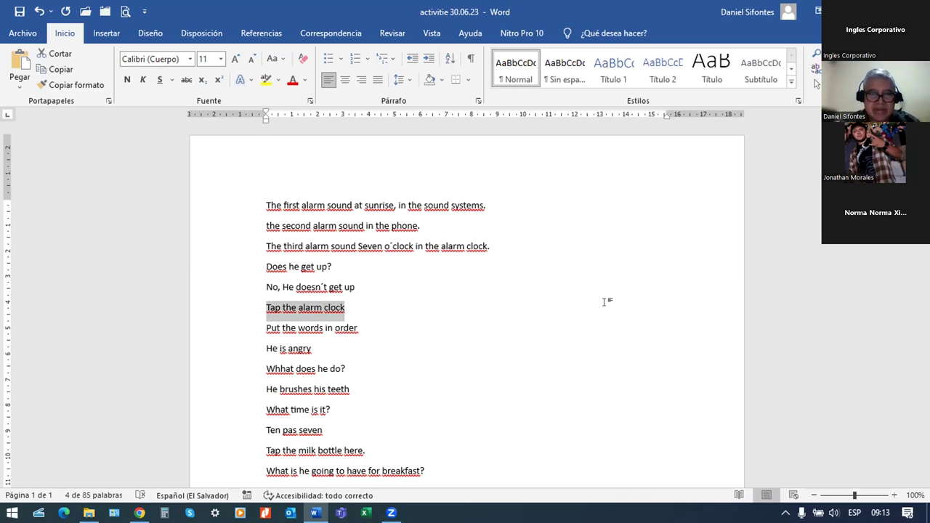
key("Delete")
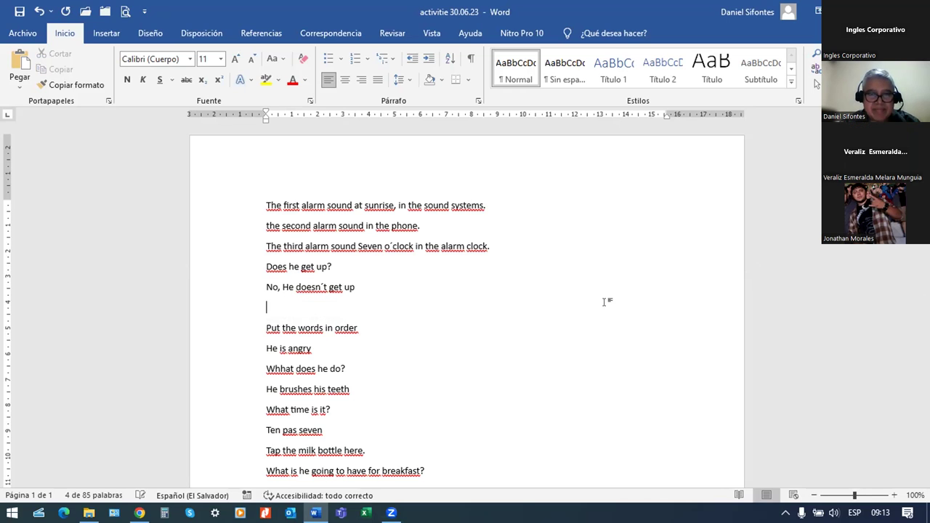
- Write "He goes to bed." on the emptied line below "No, He doesn´t get up"
type("He ")
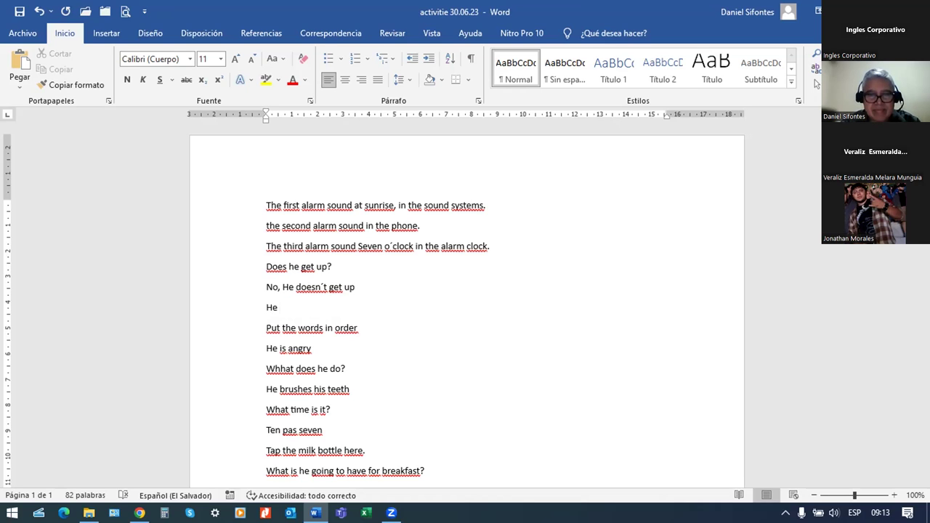
type("goes ")
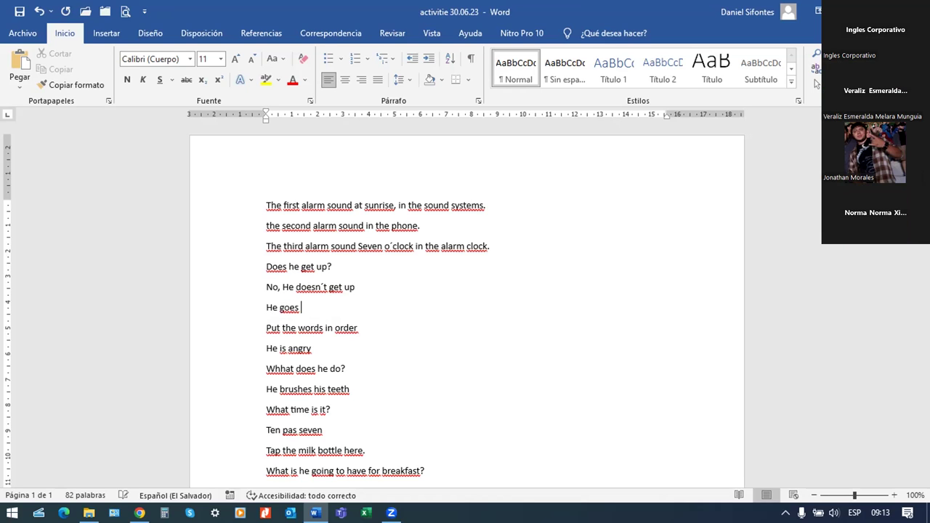
type("to bed.")
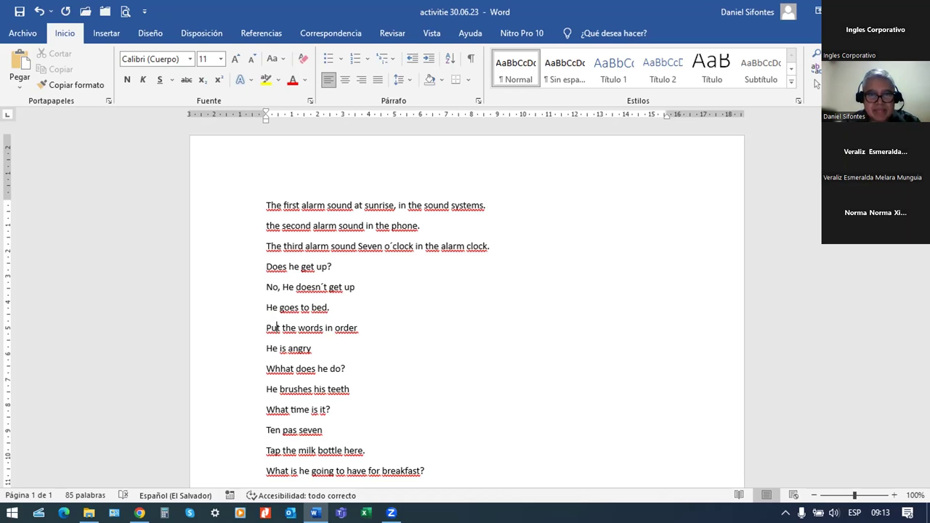
left_click(266, 328)
key("Return")
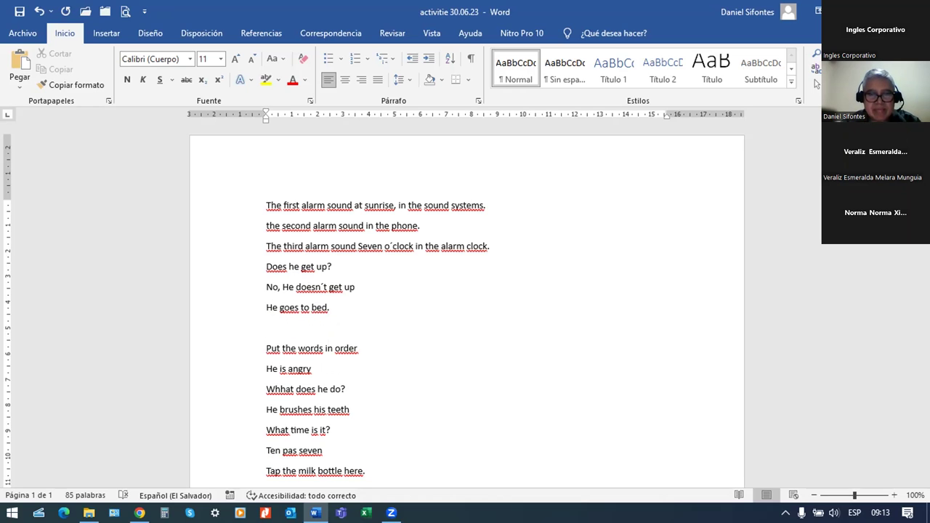
key("Delete")
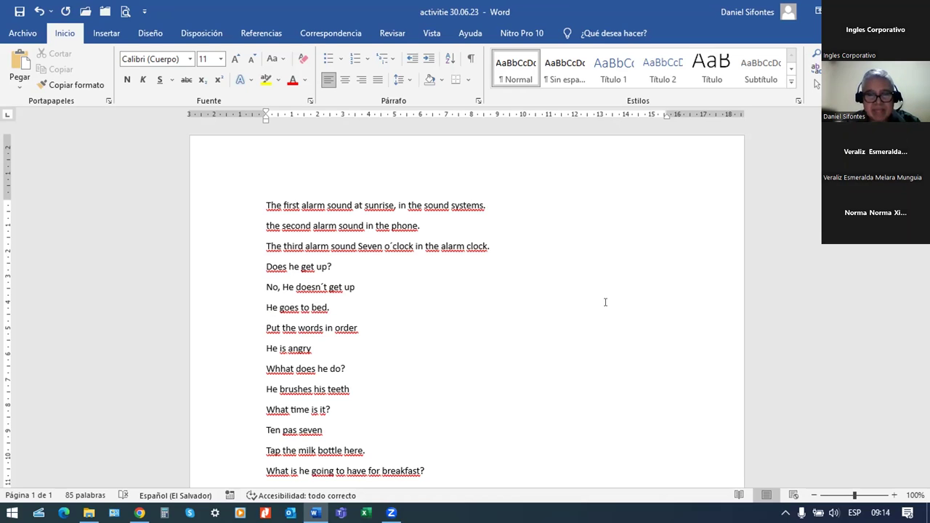
- Add a new line "He take a shots" between the third alarm sentence and "Does he get up?"
key("Up")
key("Up")
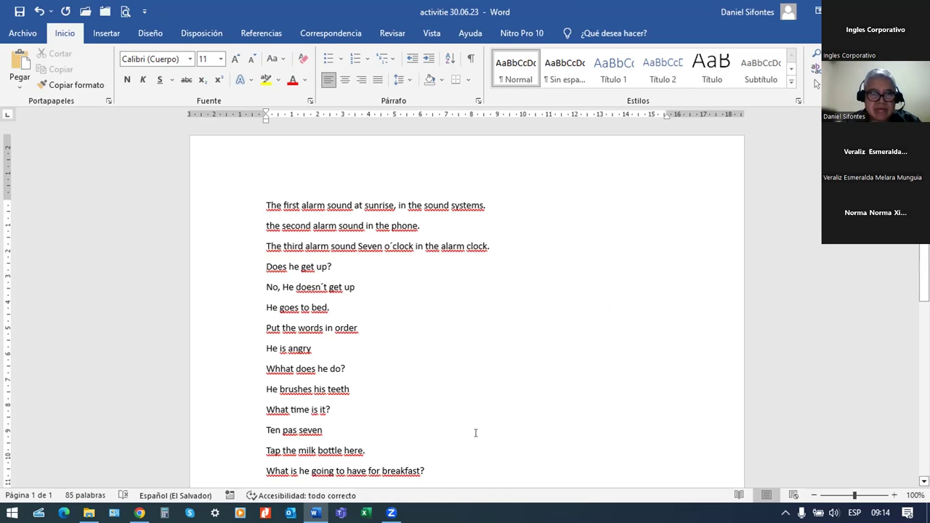
key("Up")
type("He")
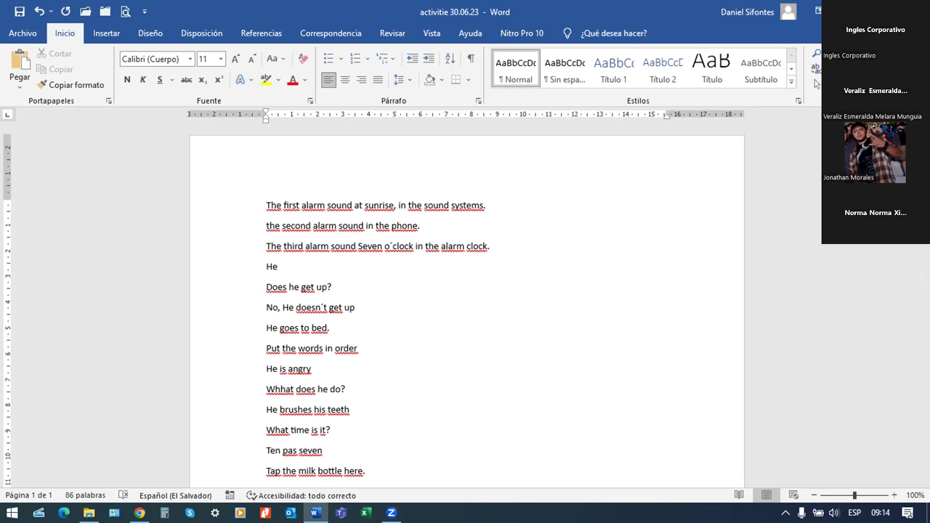
type("ake a")
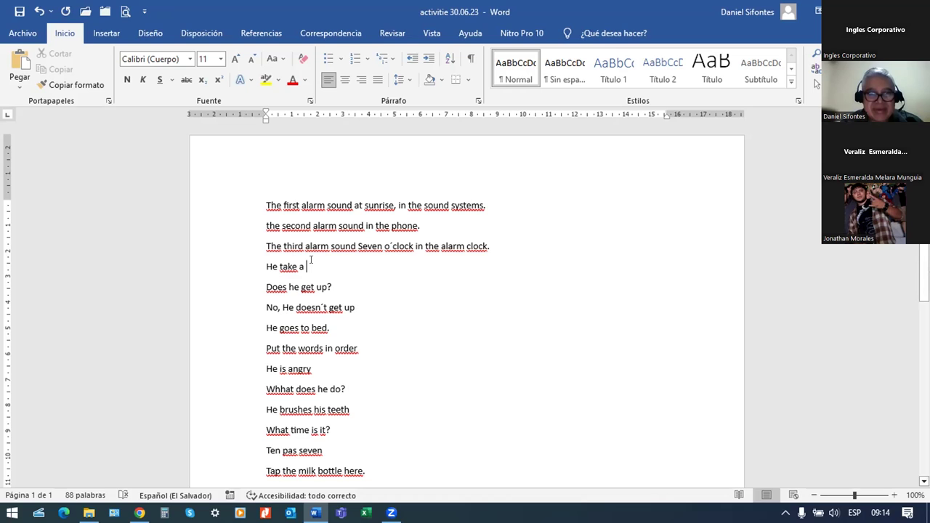
type("shots")
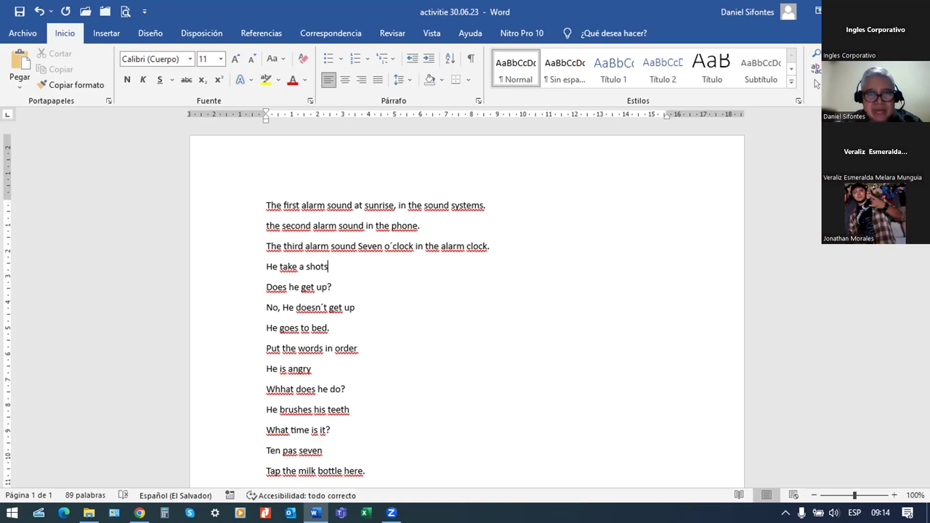
- Revise the new line below the third alarm sentence to read "He takes a shoots"
key("Left")
key("Left")
type("o")
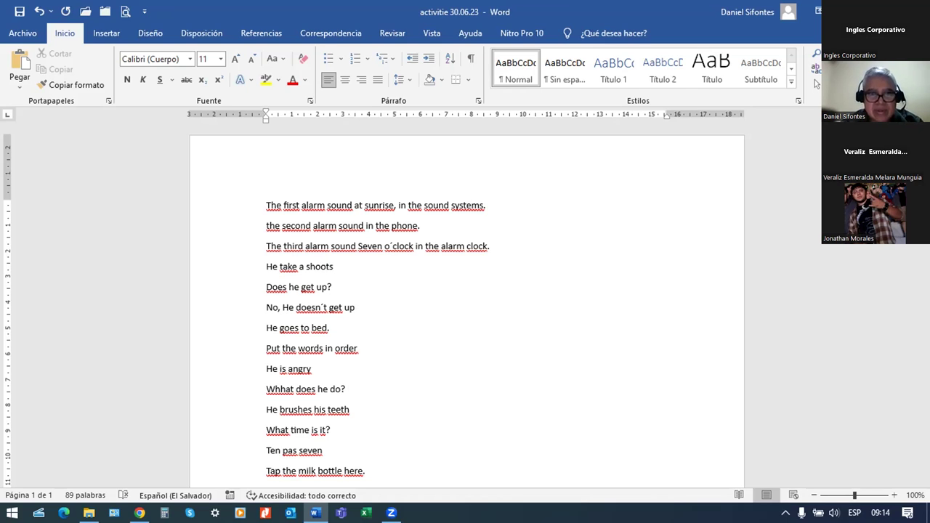
key("Left")
key("Left")
key("Left")
key("Left")
key("Left")
type("s")
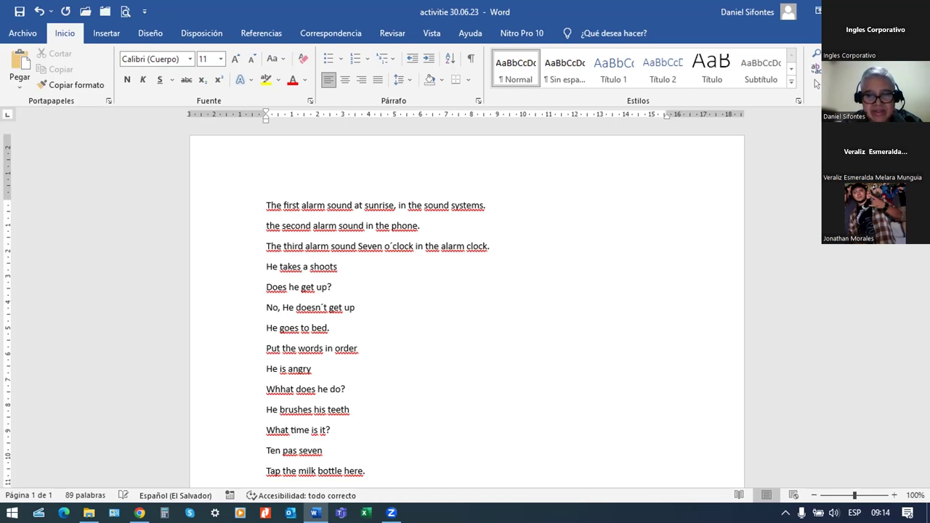
key("End")
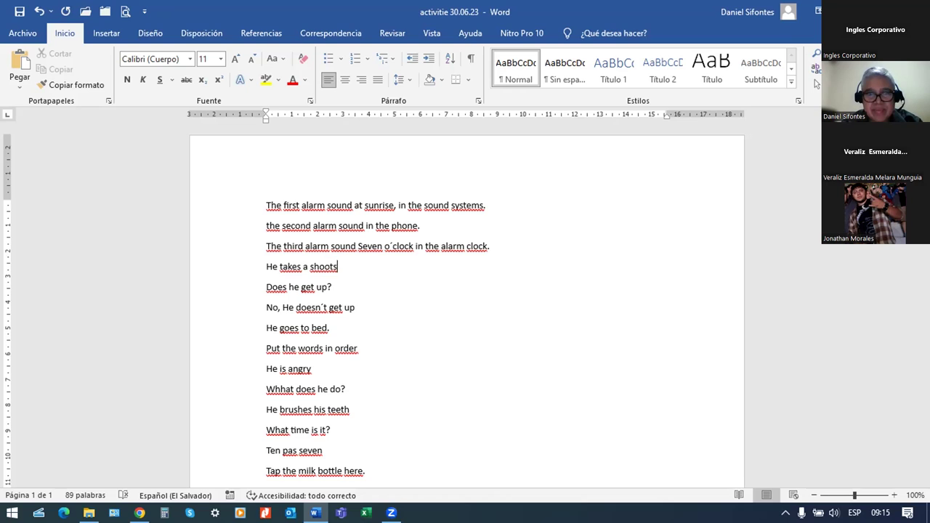